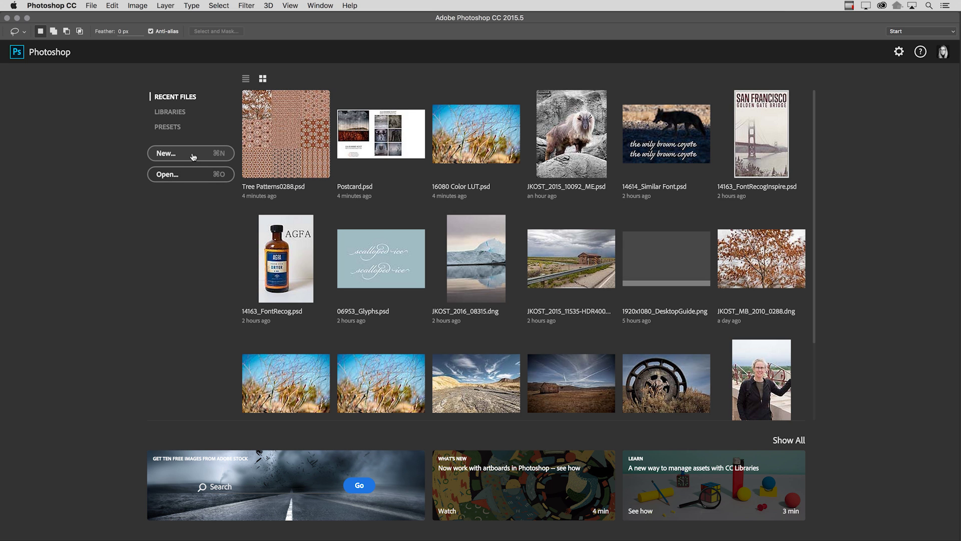
Step: Create a new 1242 × 2208 px artboard document with a dark red 873232 background
click(194, 156)
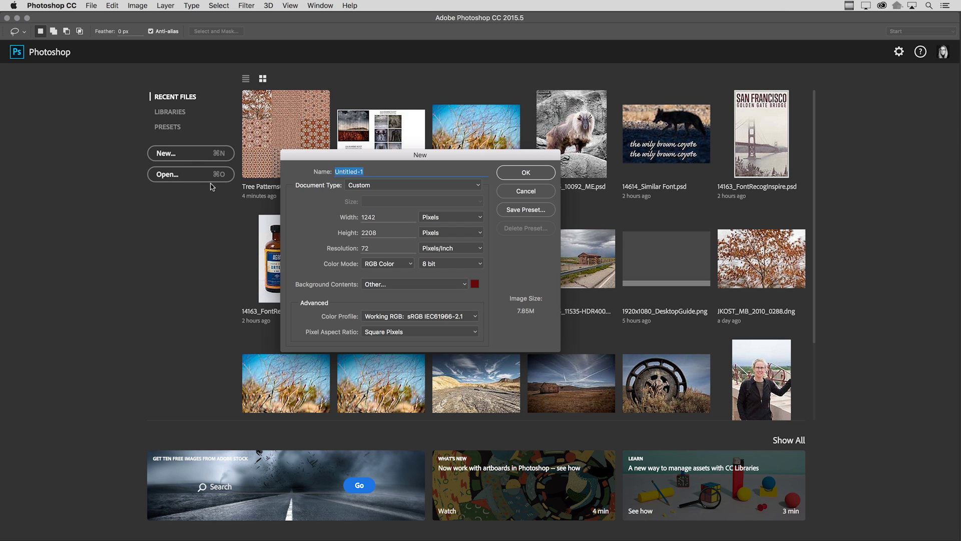
click(383, 185)
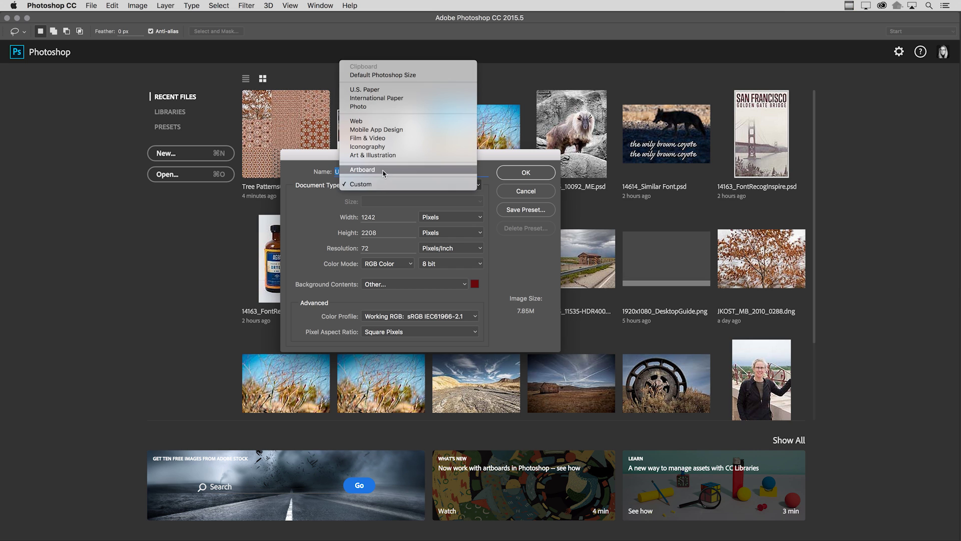
click(383, 170)
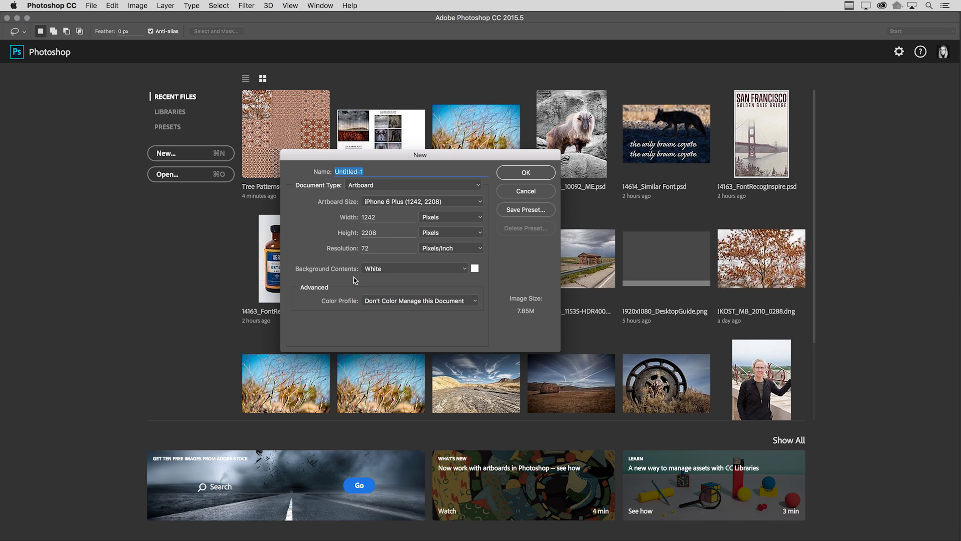
click(463, 269)
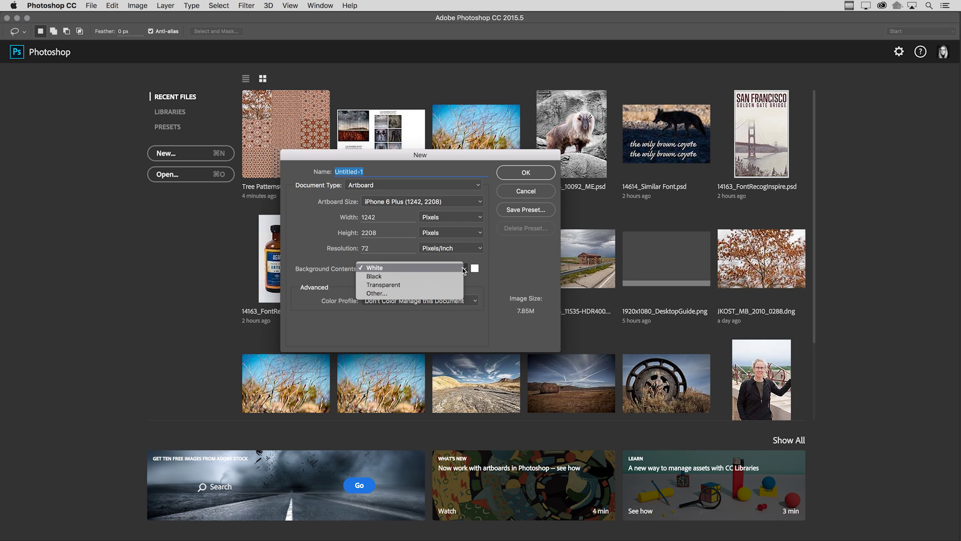
click(457, 294)
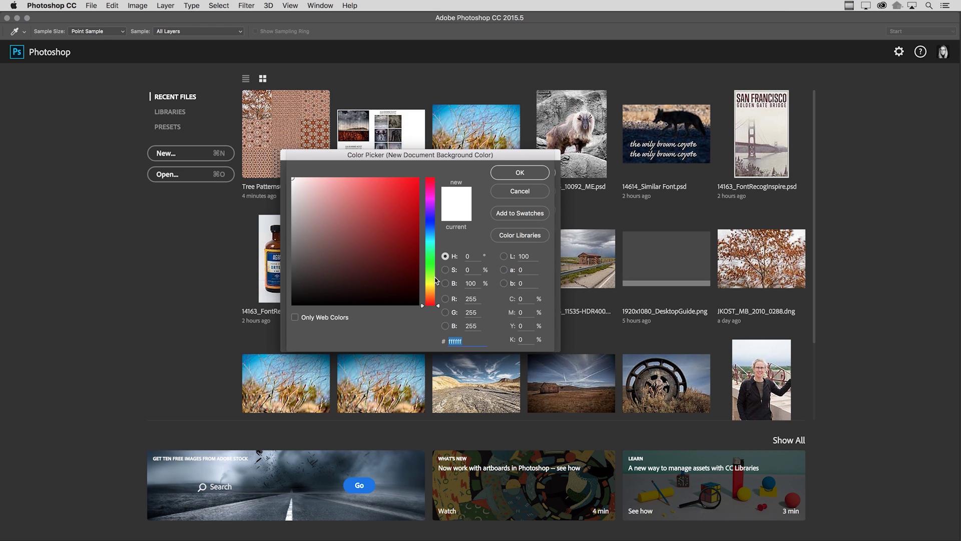
mouse_move(403, 244)
mouse_down()
mouse_move(359, 239)
mouse_move(372, 238)
mouse_up()
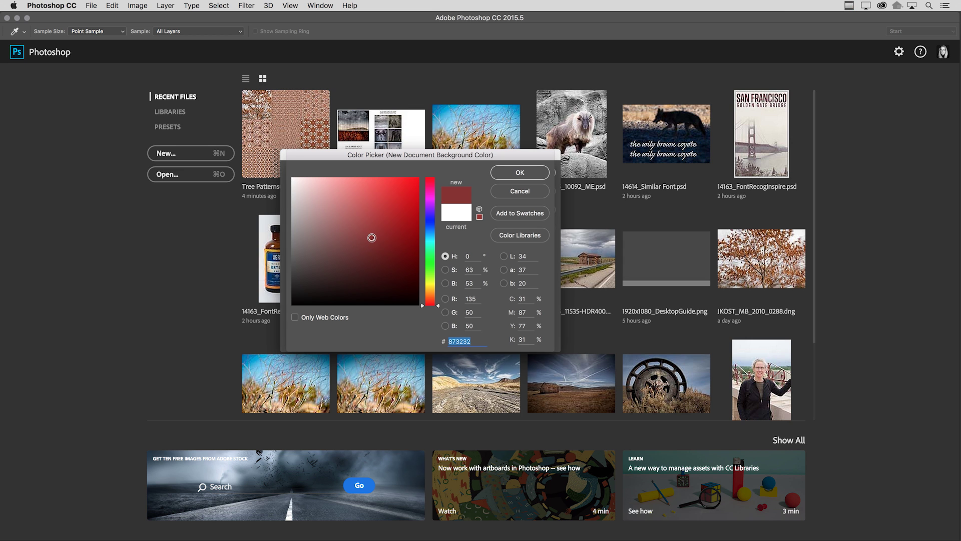
click(534, 176)
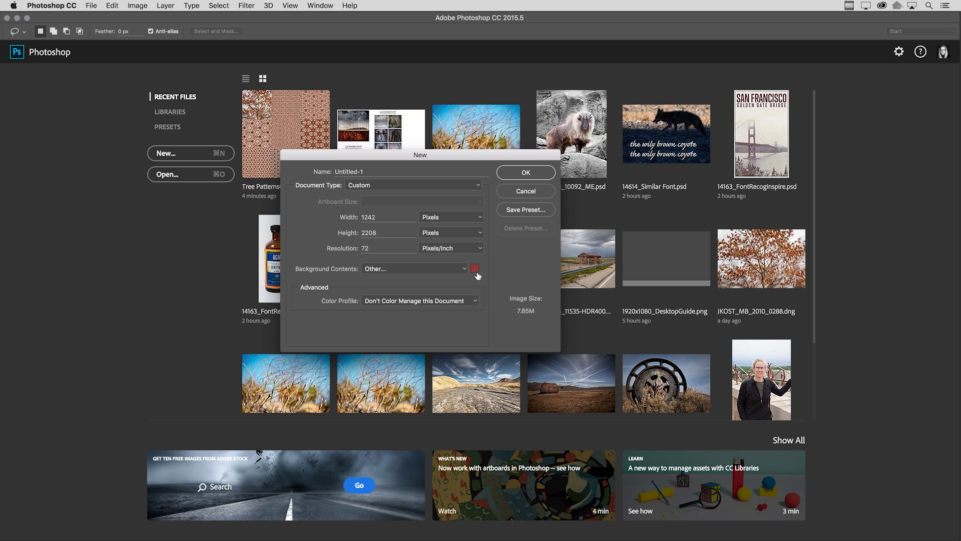
click(526, 172)
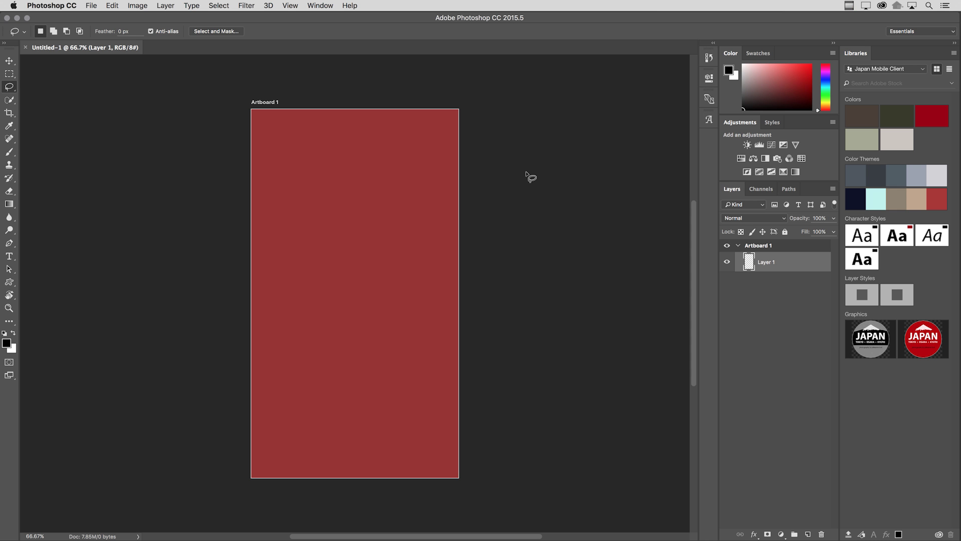
Step: Set Artboard 1's background color to Transparent in its Properties panel
click(764, 247)
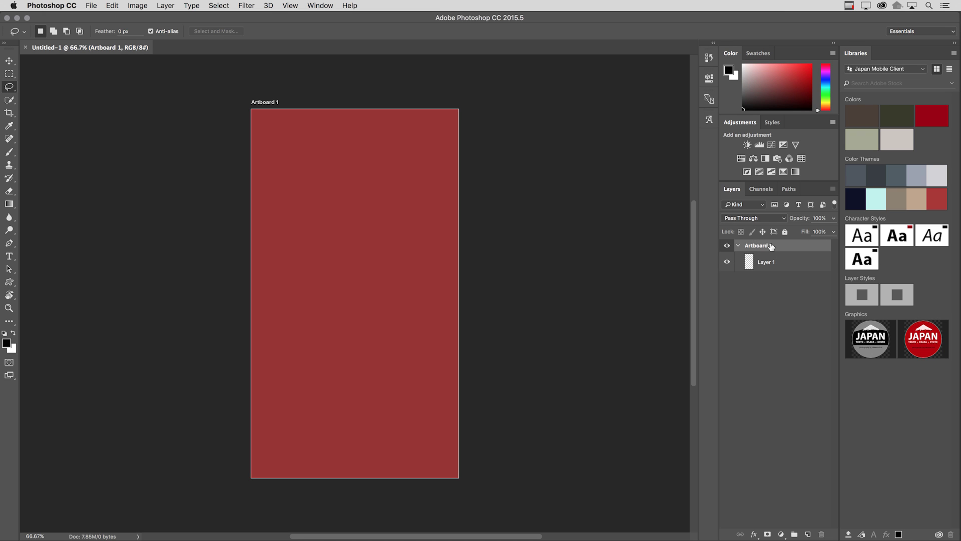
click(710, 79)
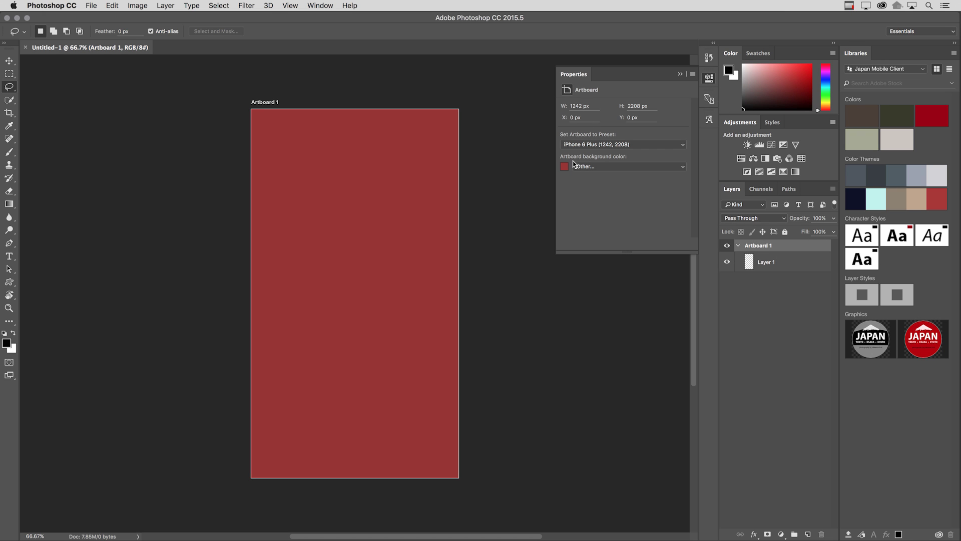
click(624, 169)
click(622, 159)
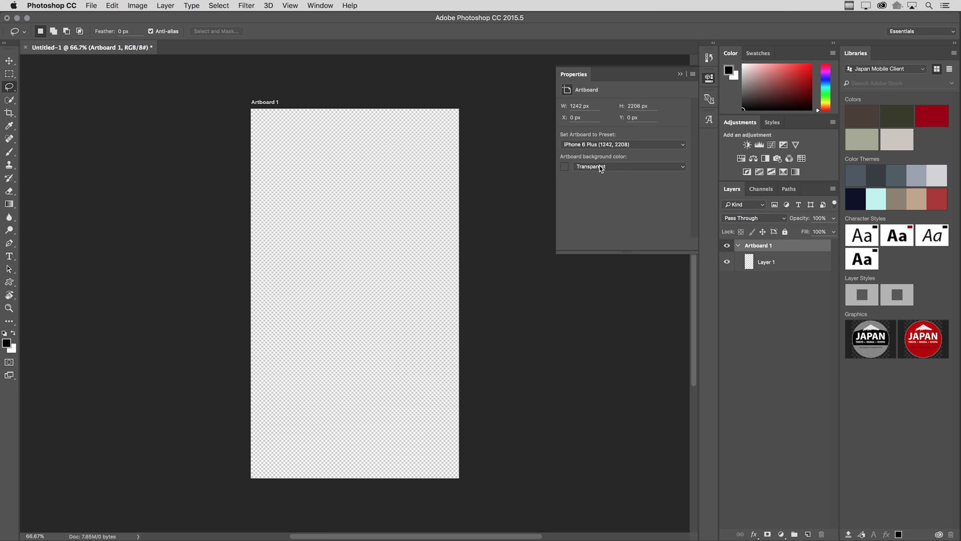
key(v)
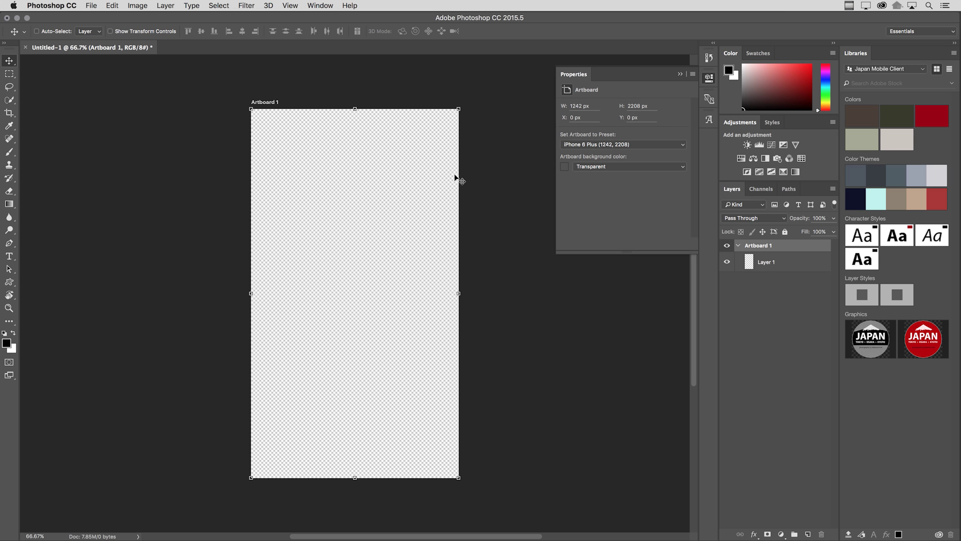
Step: Add Artboard 2 to the right of Artboard 1 with a black background
key(shift+v)
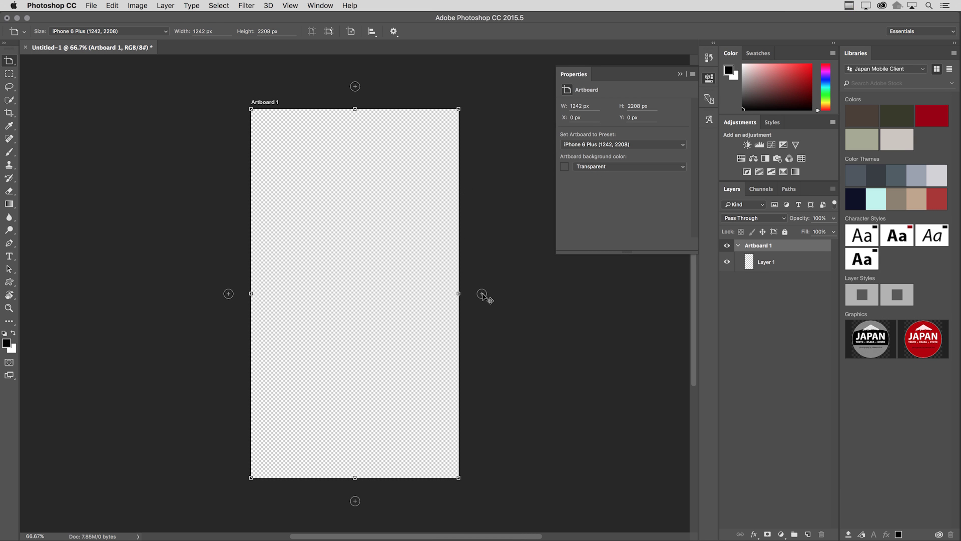
click(482, 293)
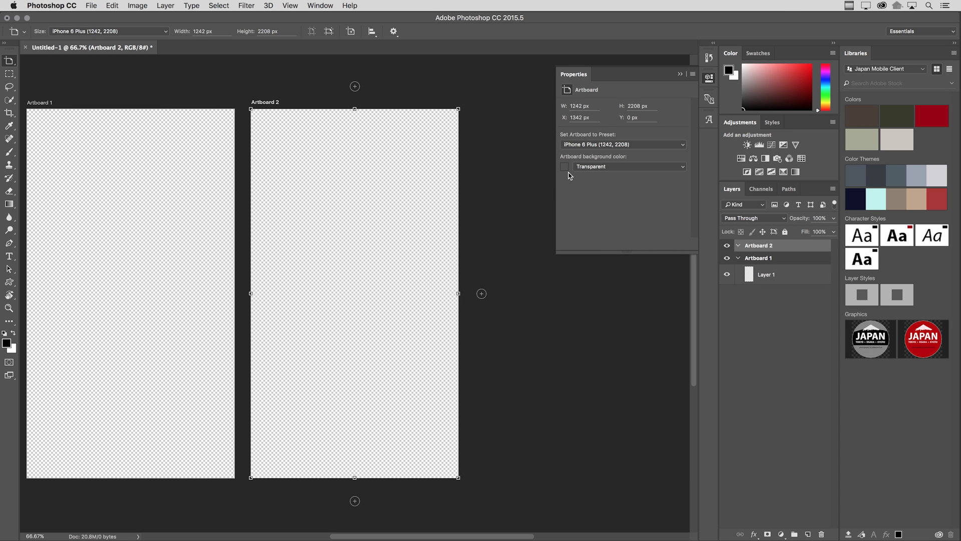
click(600, 171)
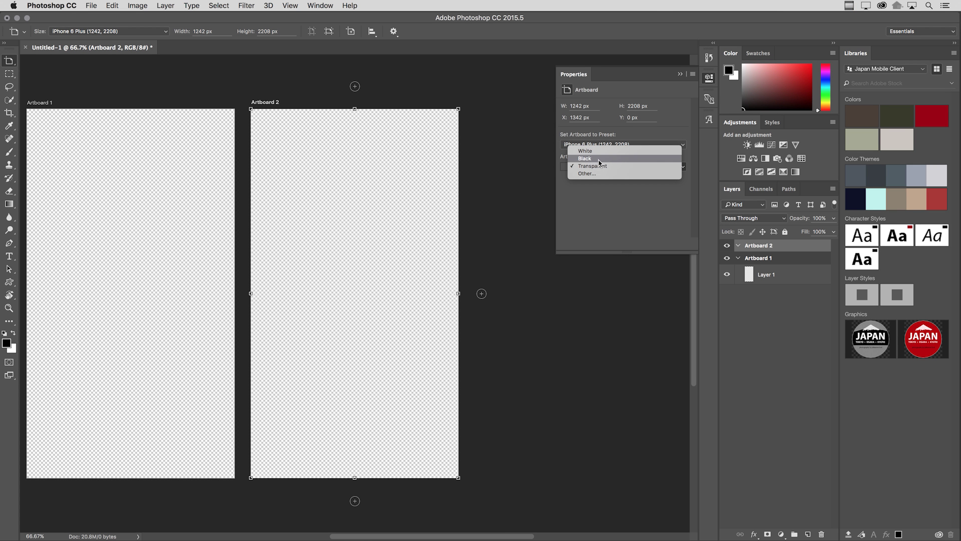
click(600, 159)
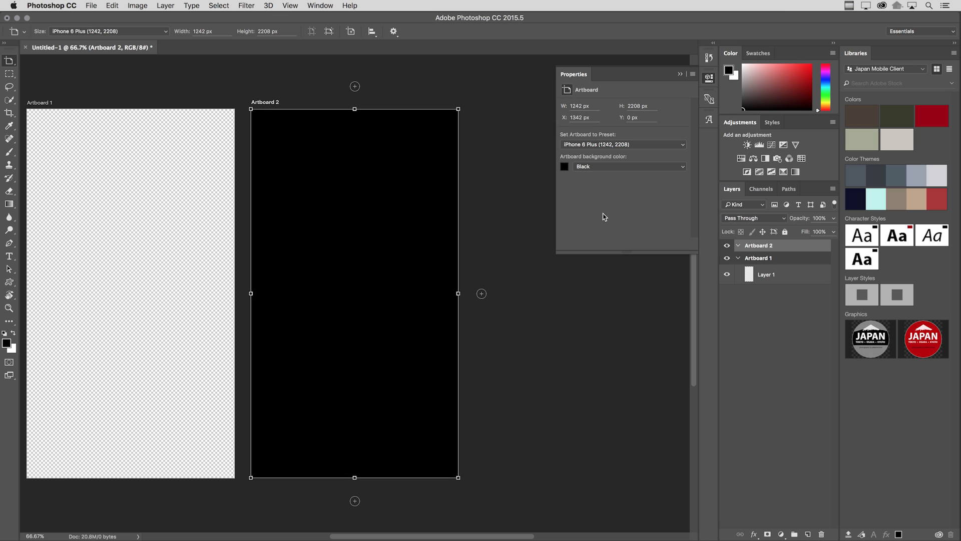
Step: Select both artboards and switch their backgrounds to Transparent
shift+click(756, 258)
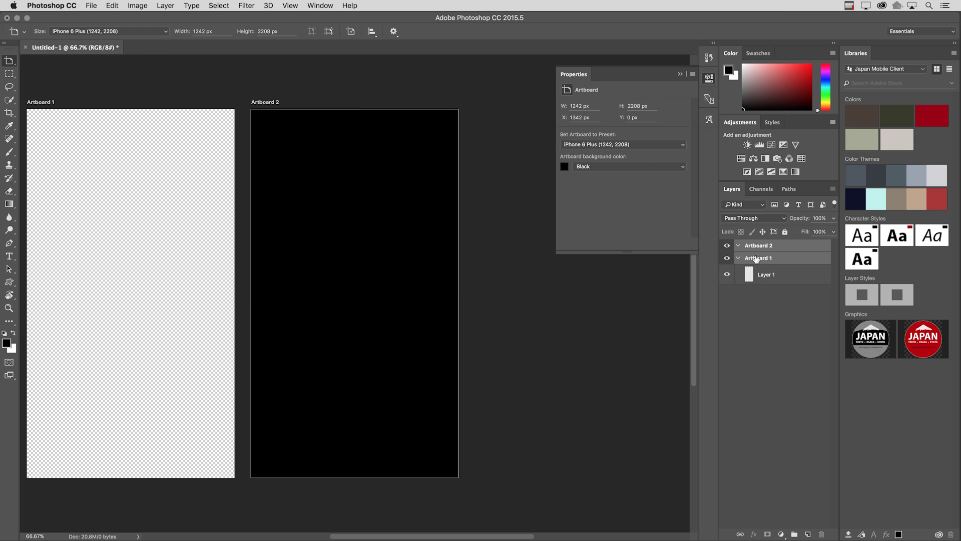
click(646, 168)
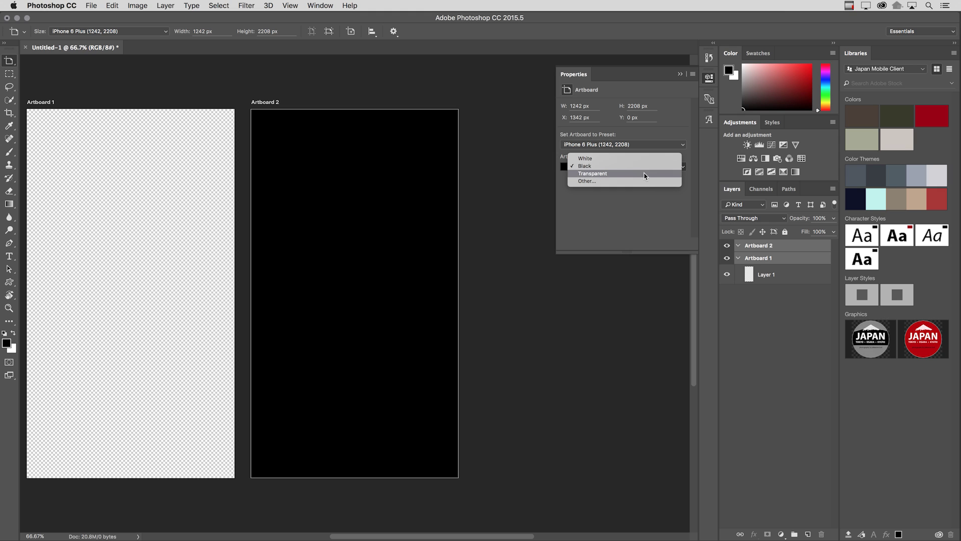
click(645, 174)
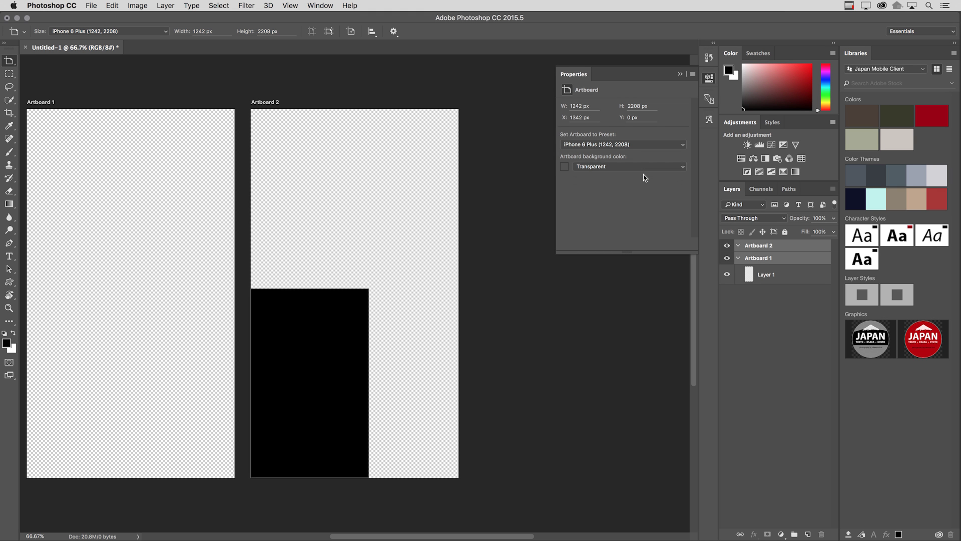
drag(353, 247, 407, 246)
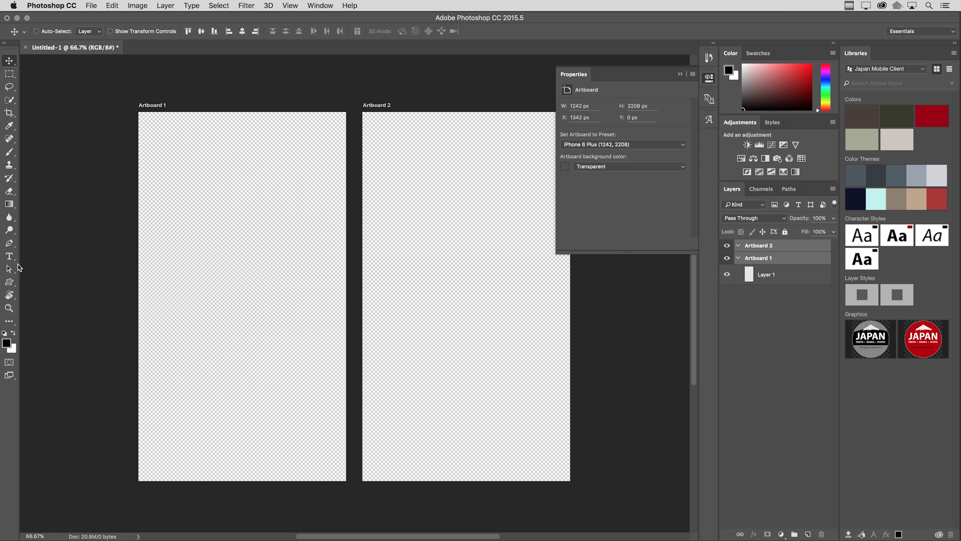
Step: Draw three black rectangles at the top, middle and lower part of Artboard 1
click(9, 282)
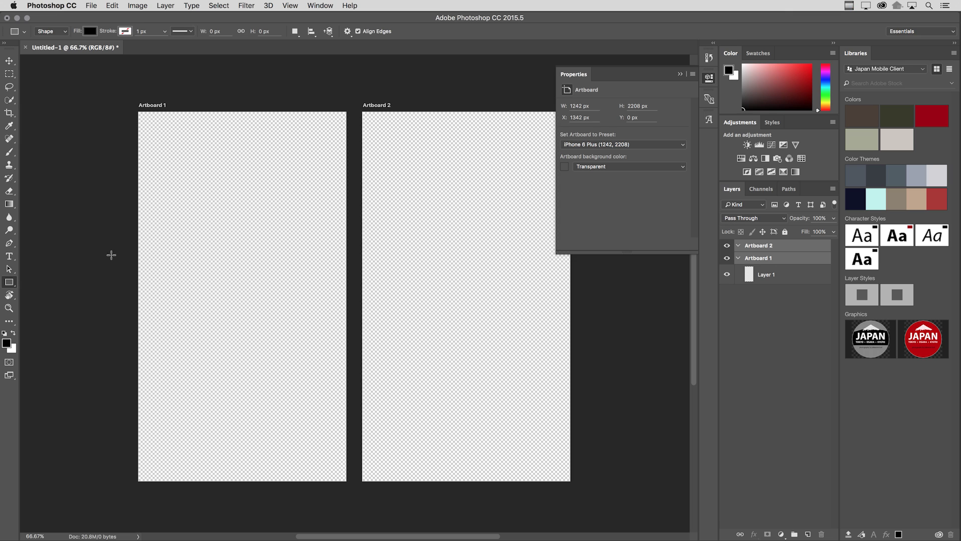
drag(163, 154, 270, 231)
drag(224, 263, 294, 325)
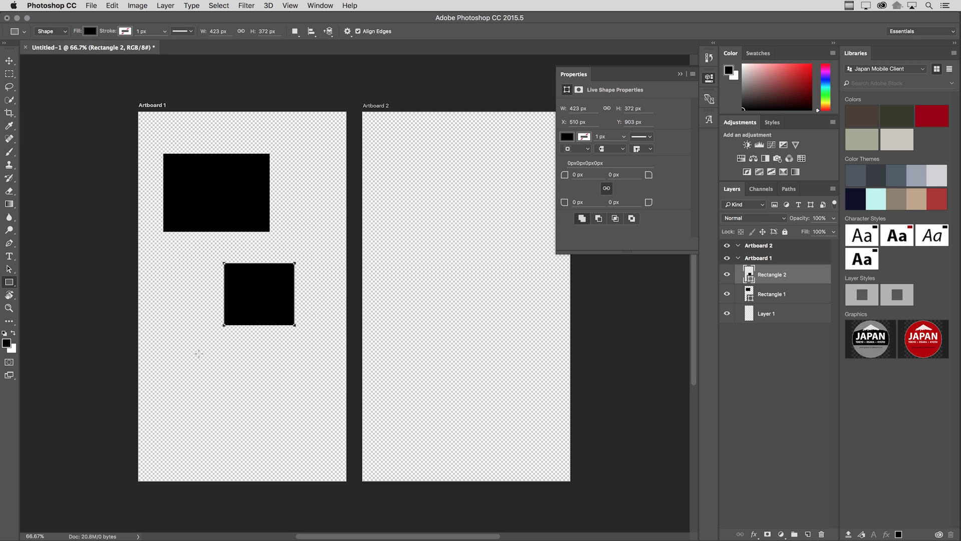
drag(188, 350, 314, 414)
key(super+n)
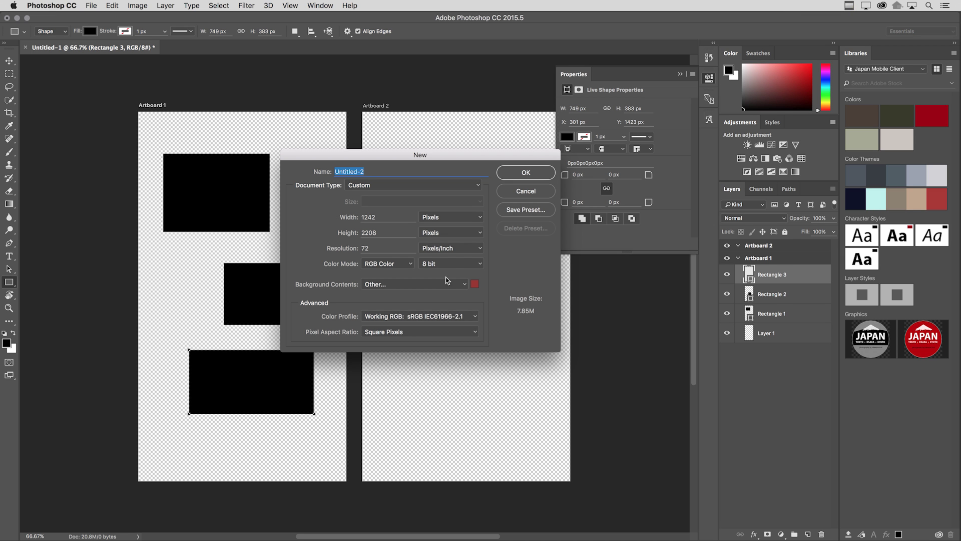
Step: Create Untitled-2 as a new white artboard document
click(387, 186)
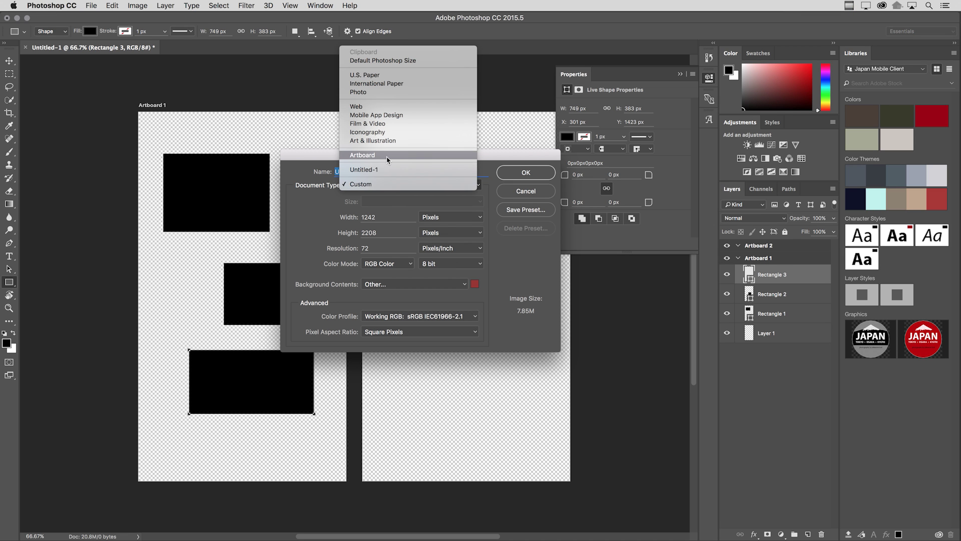
click(385, 168)
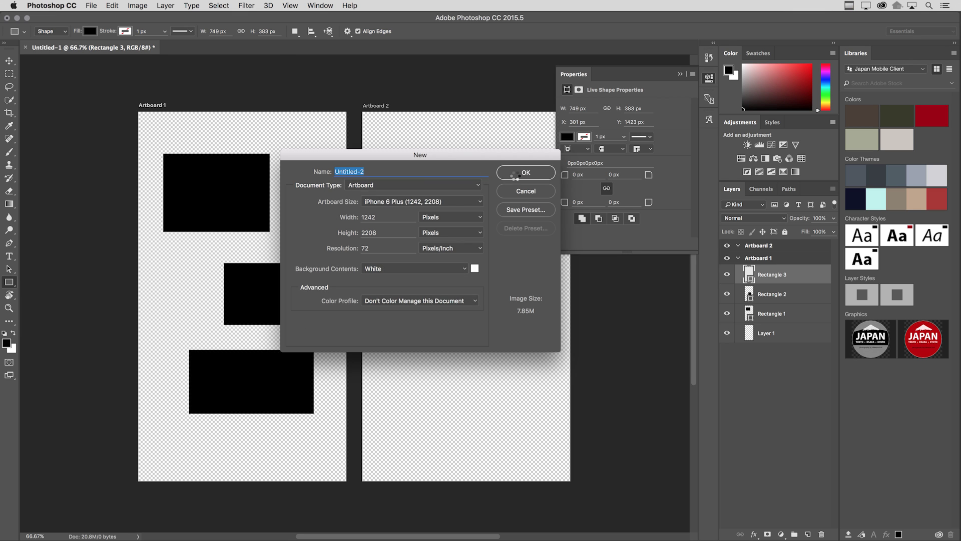
click(524, 173)
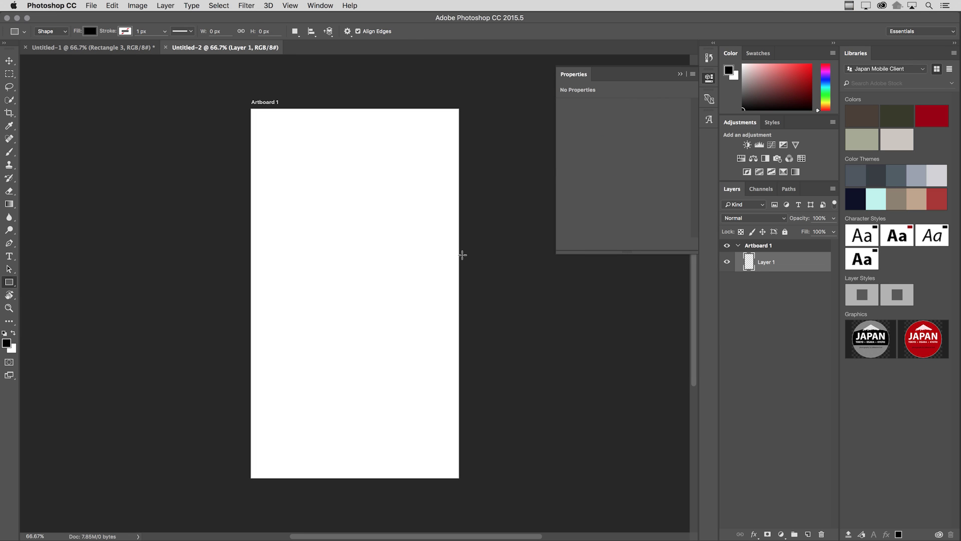
Step: Add Artboards 2 and 3 beside Artboard 1, then select Untitled-1's three rectangle layers
key(v)
key(shift+v)
click(458, 255)
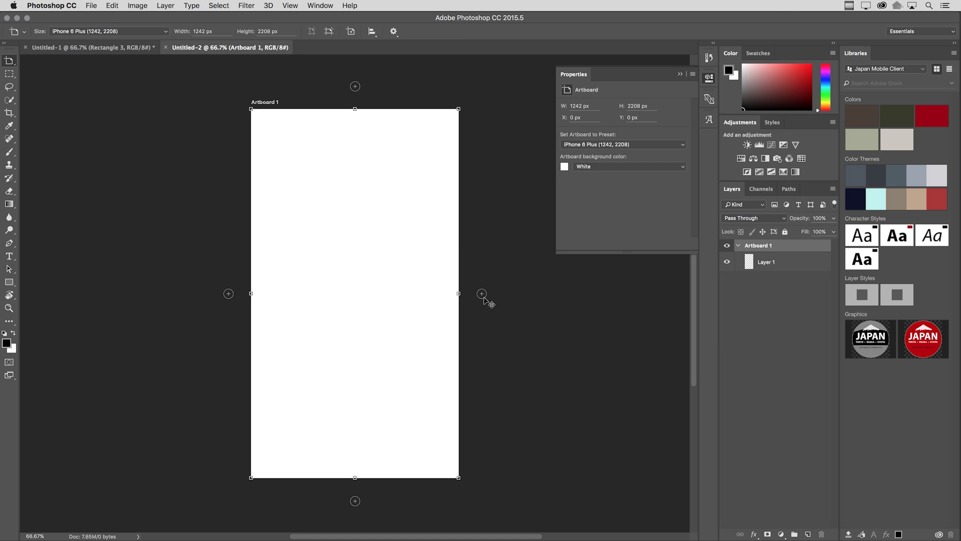
click(483, 295)
click(471, 295)
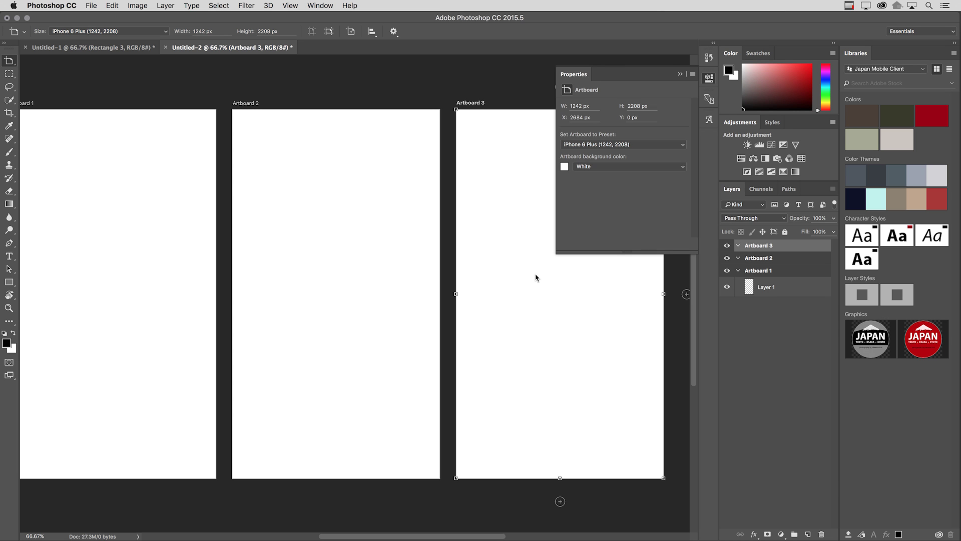
click(85, 48)
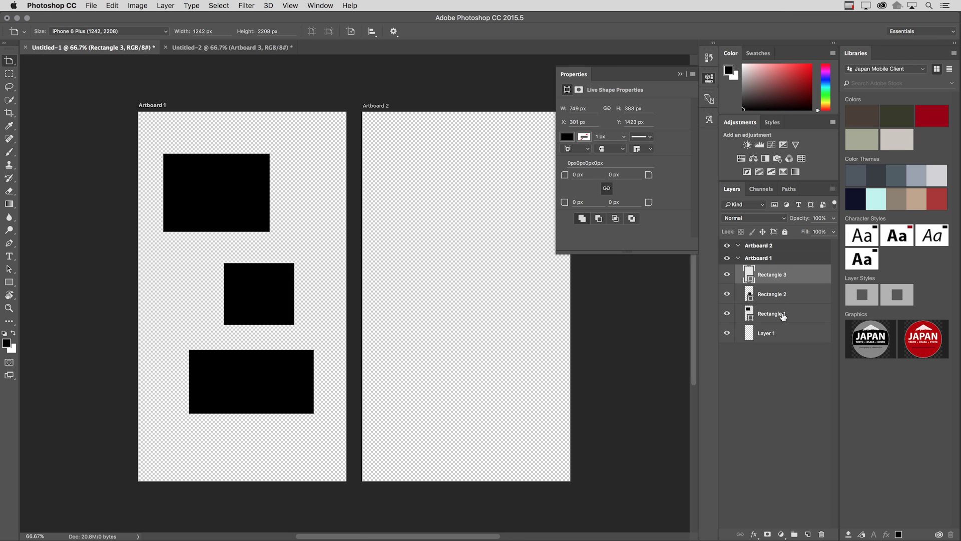
shift+click(783, 315)
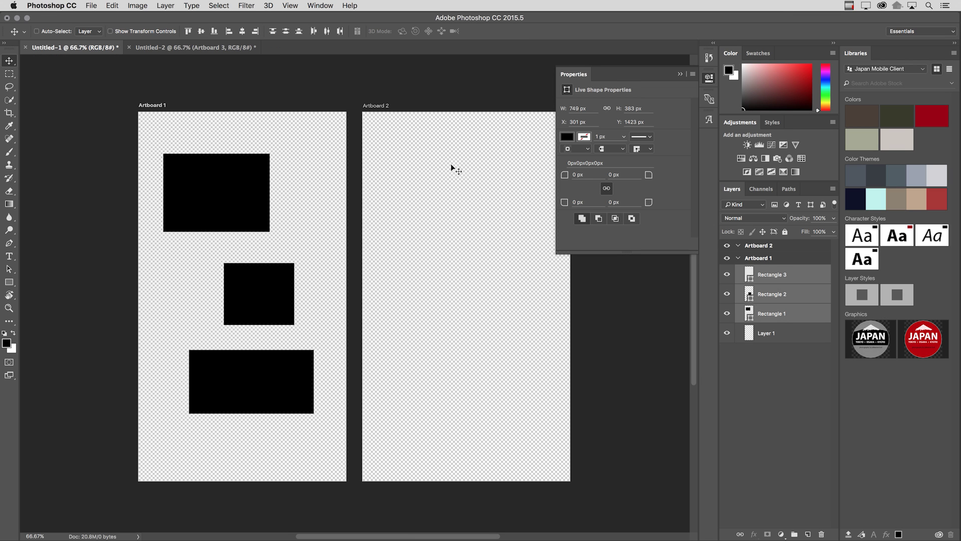
Step: Duplicate Rectangle 1–3 into Artboard 2 of Untitled-2 via Layer > Duplicate Layers
click(160, 5)
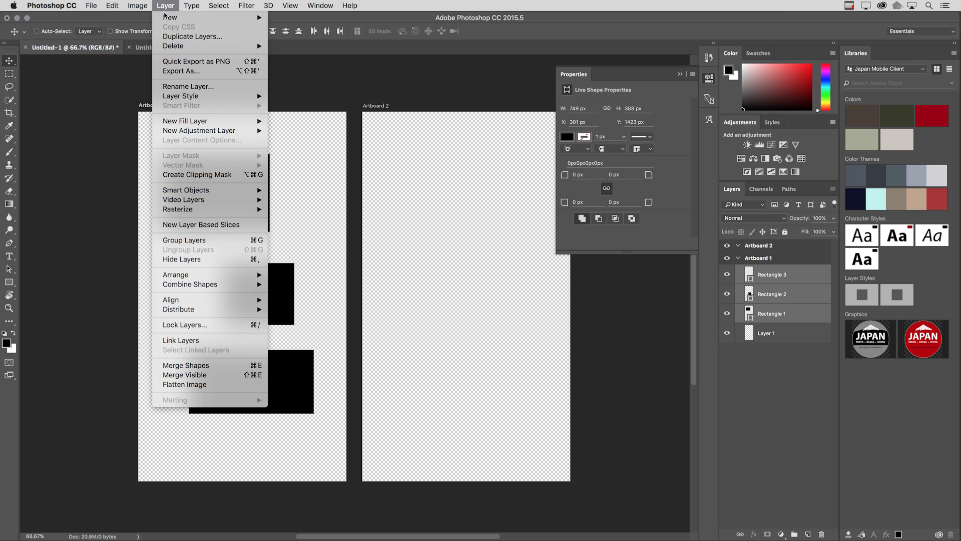
click(224, 38)
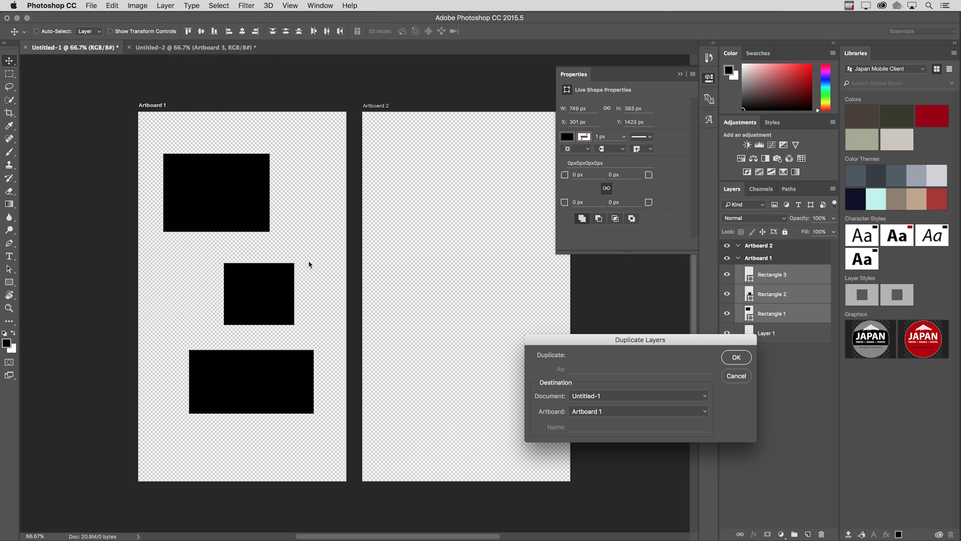
click(605, 398)
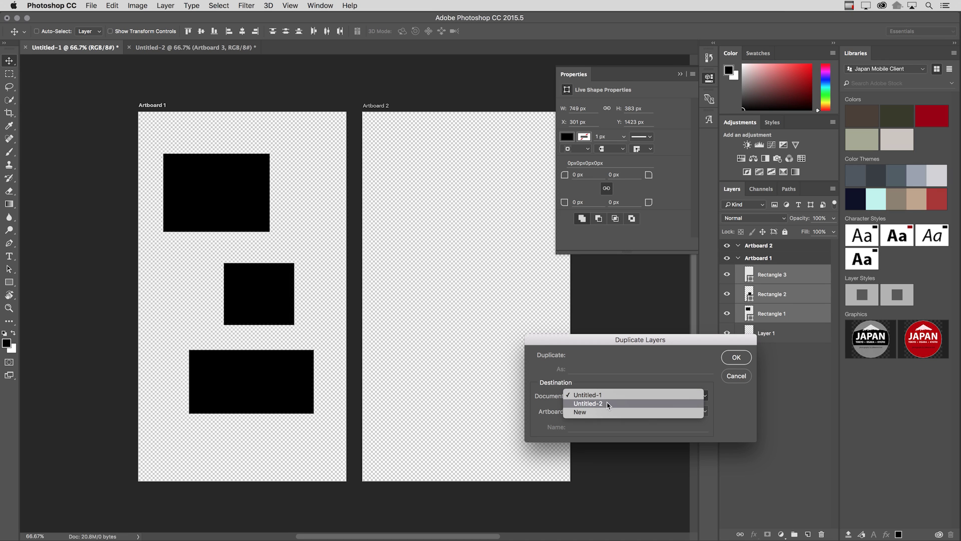
click(608, 404)
click(611, 411)
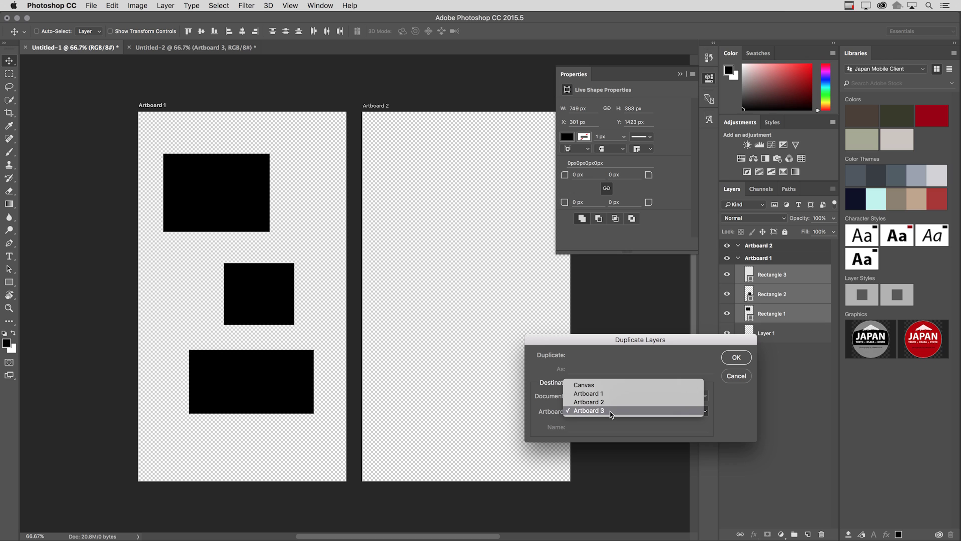
click(610, 402)
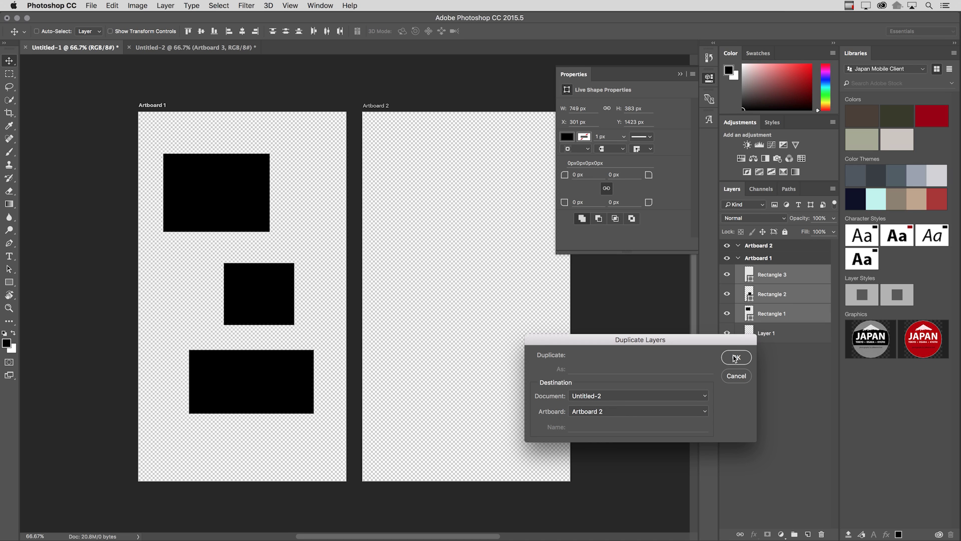
click(736, 358)
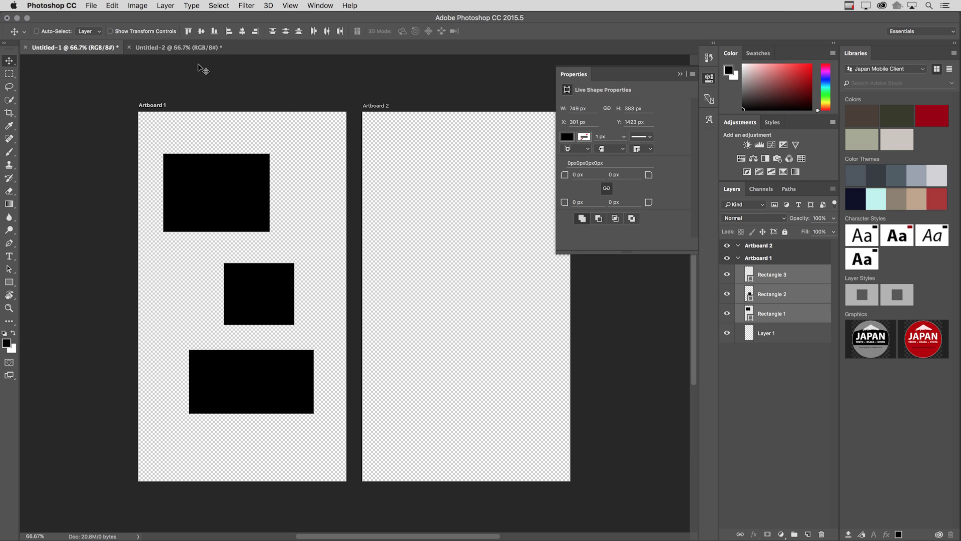
Step: Switch to Untitled-2 and scroll to view the rectangles on Artboard 2
click(171, 49)
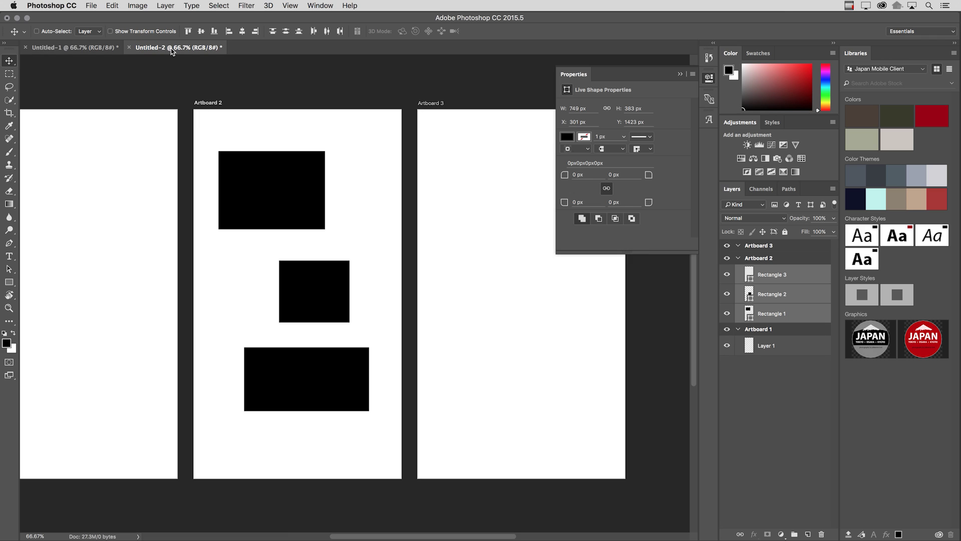
scroll(302, 144, left, 3)
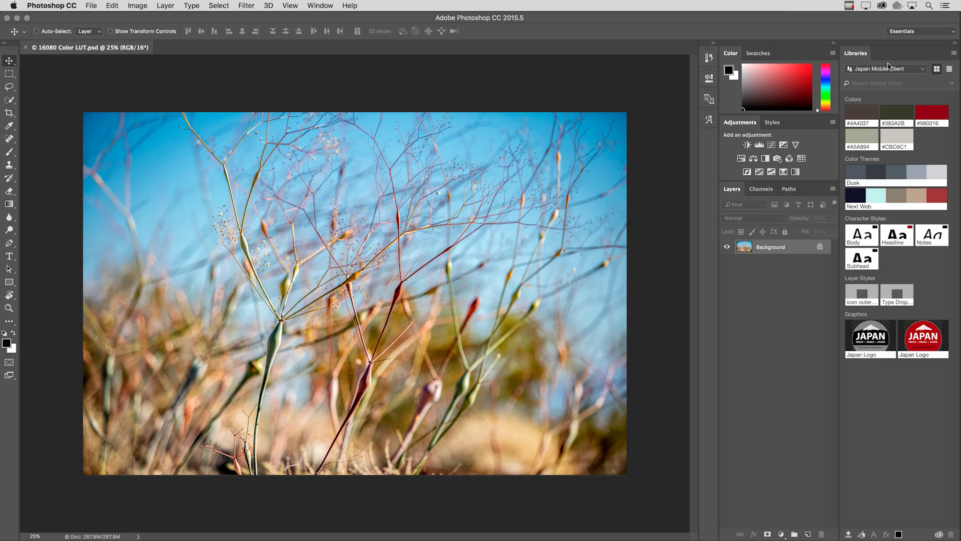
Step: Open the Libraries panel's list of libraries
click(888, 67)
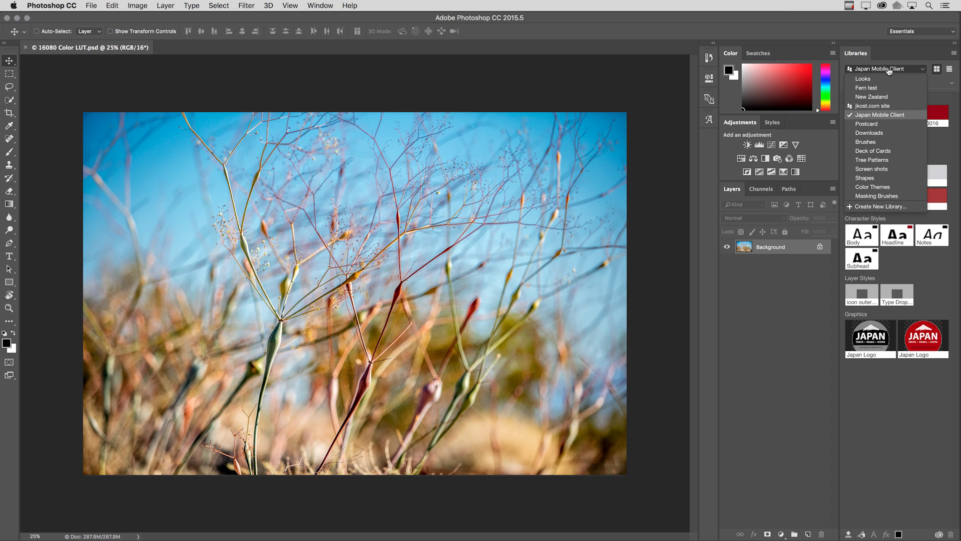
Step: Apply the Abandoned Slate look from the Looks library, then compare Factory and Slate Gray
click(887, 80)
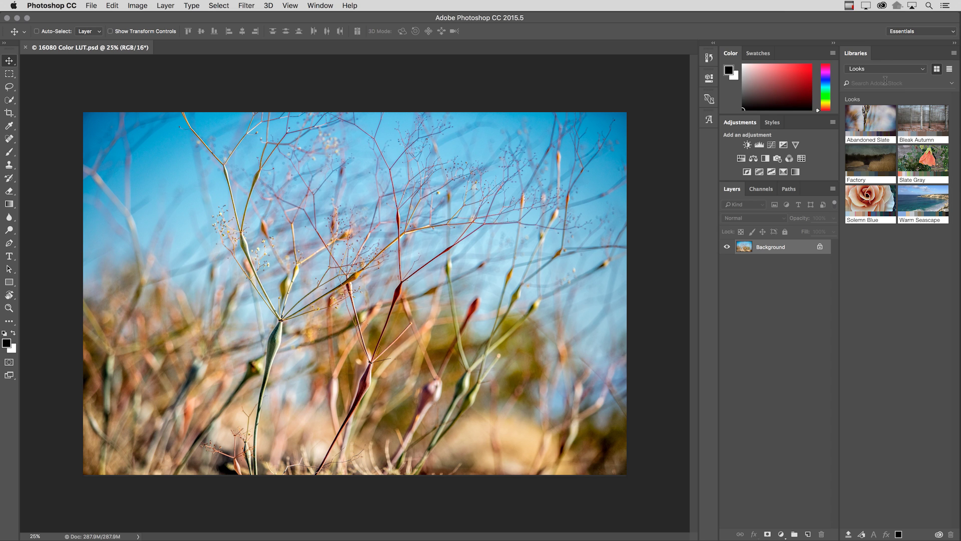
click(872, 126)
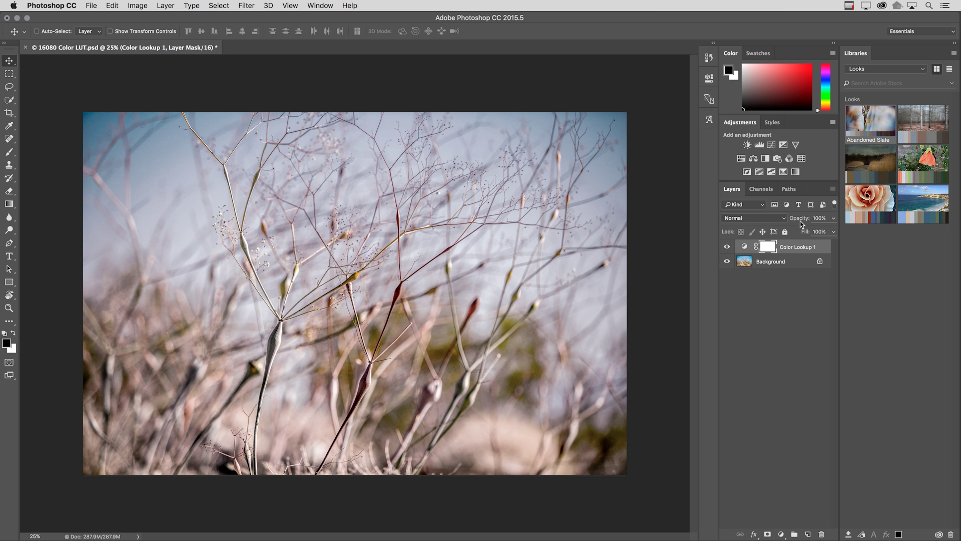
click(926, 126)
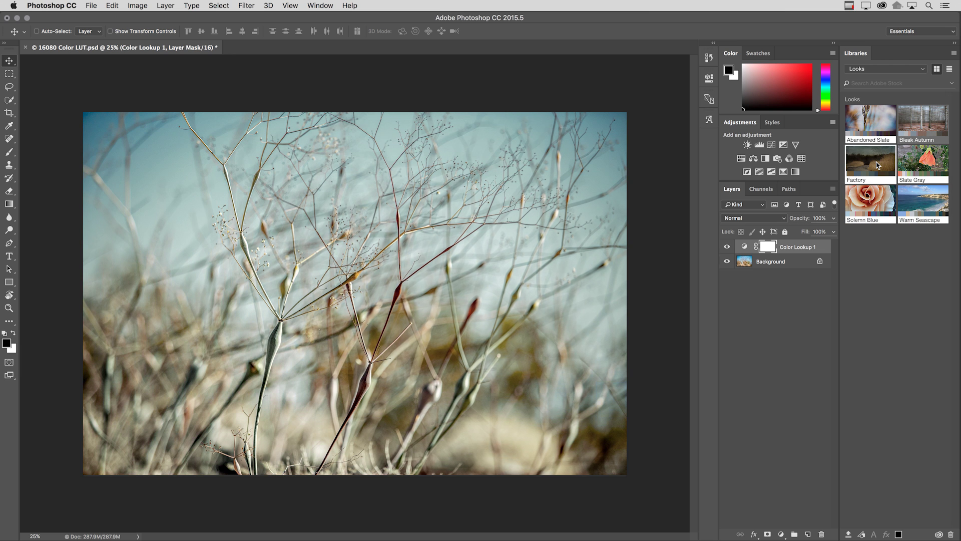
click(927, 165)
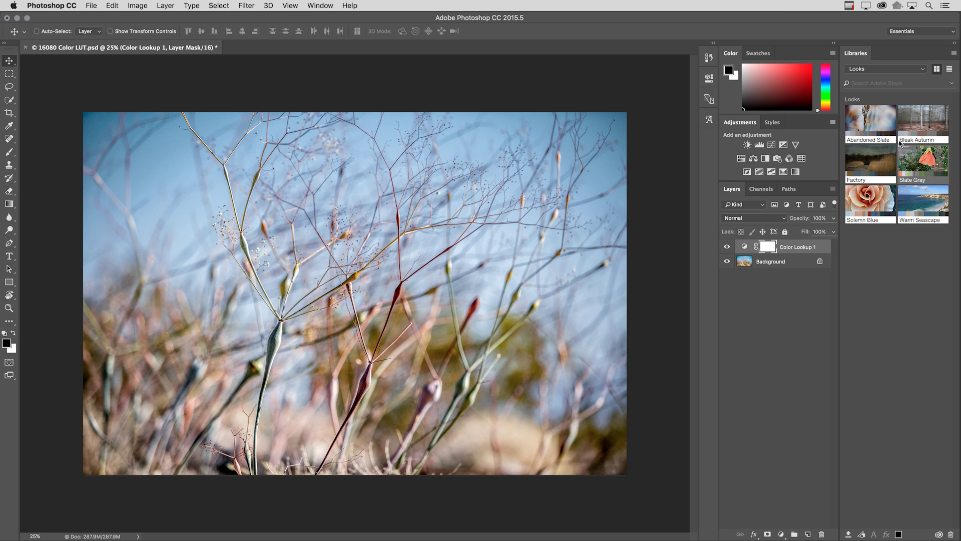
Step: Switch the Libraries panel to the Tree Patterns library to show its eight tree swatches
click(896, 71)
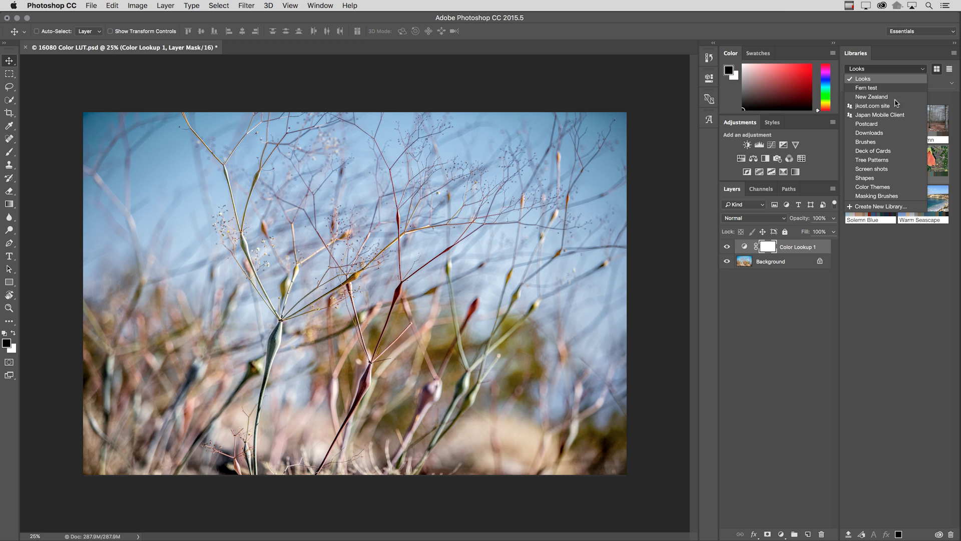
click(884, 161)
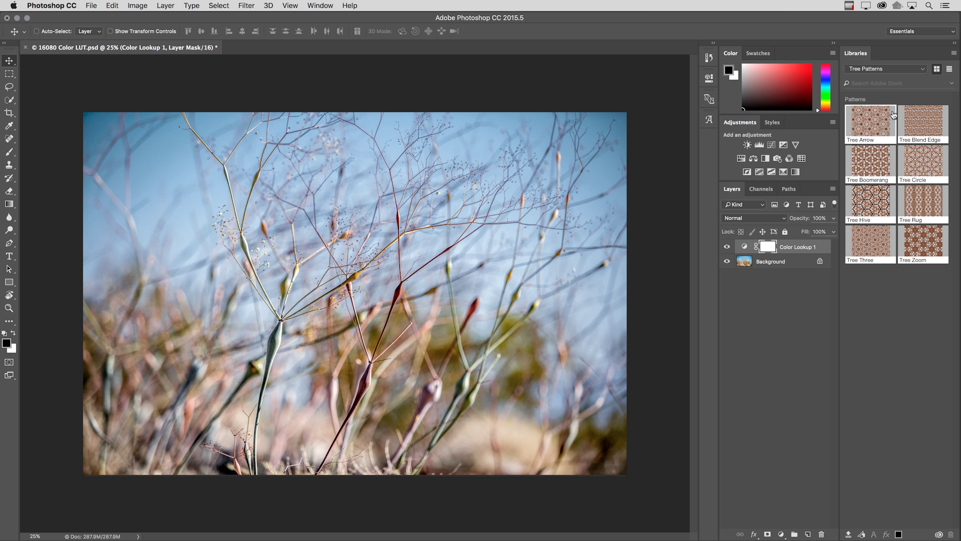
Step: Cover the photo with a Tree Arrow pattern fill layer at 100% scale
click(877, 125)
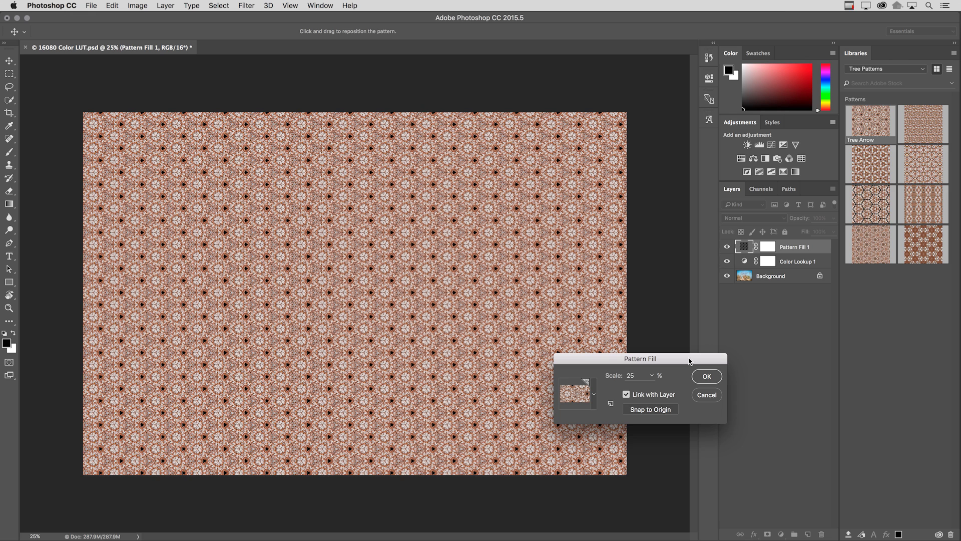
click(652, 375)
drag(650, 389, 650, 389)
click(707, 379)
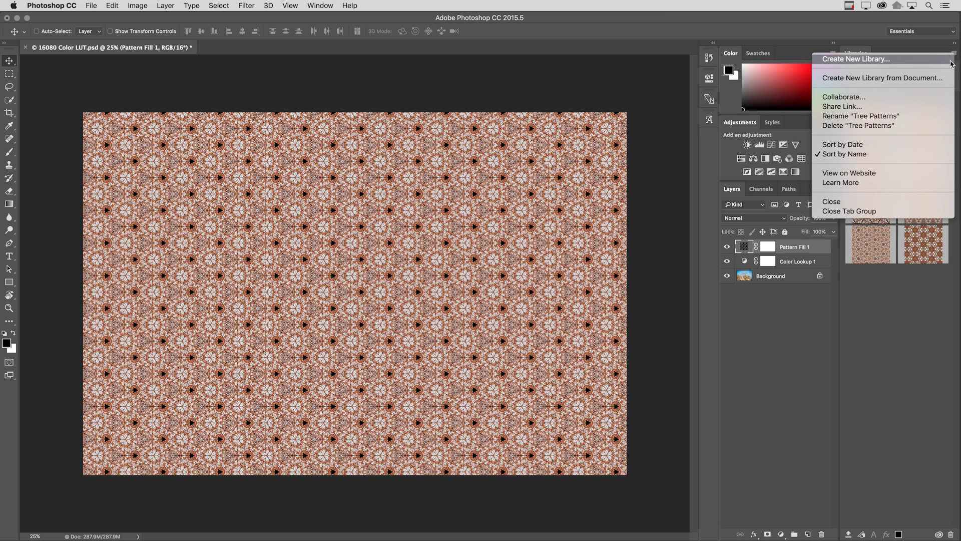
Step: Start a collaborator invite for the Tree Patterns library and show its permission choices
click(917, 98)
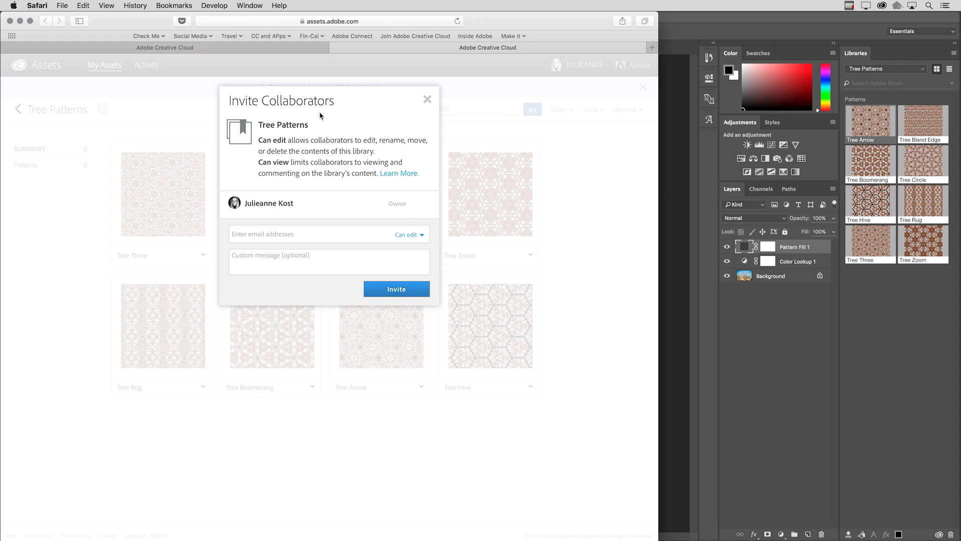
click(422, 235)
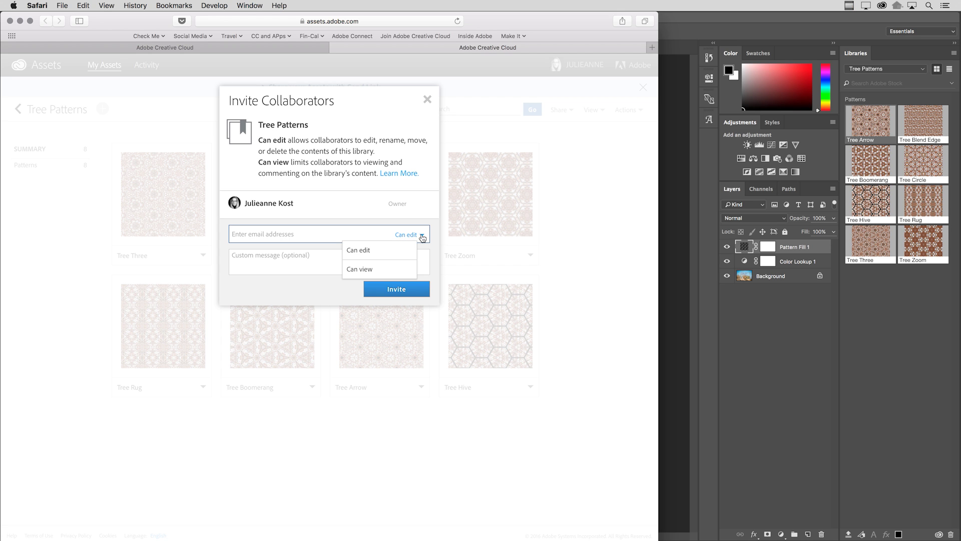
Step: Set the Tree Patterns invitees' permission from Can edit to Can view
click(399, 269)
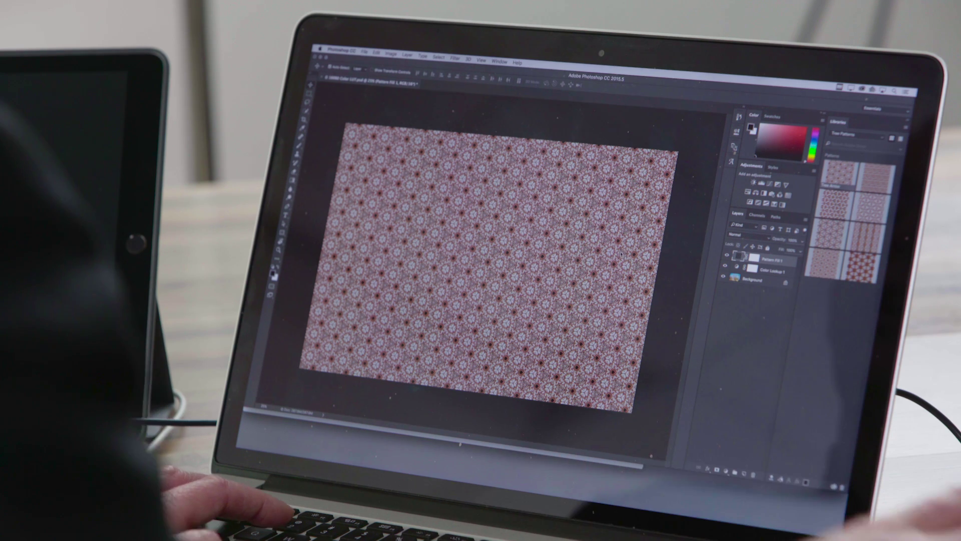
Step: Open Postcard.psd and fit its Postcard Front and Postcard Back artboards in the window
key(super+o)
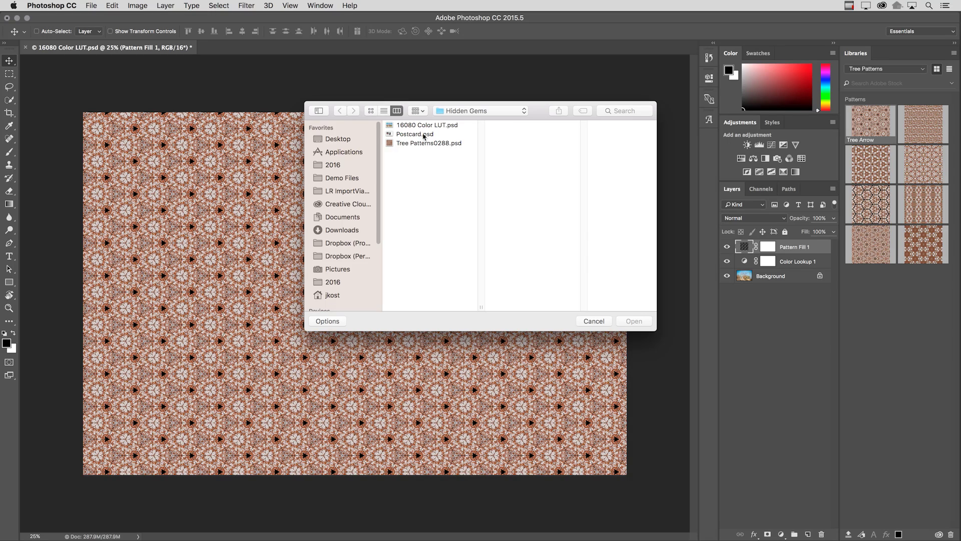
click(423, 134)
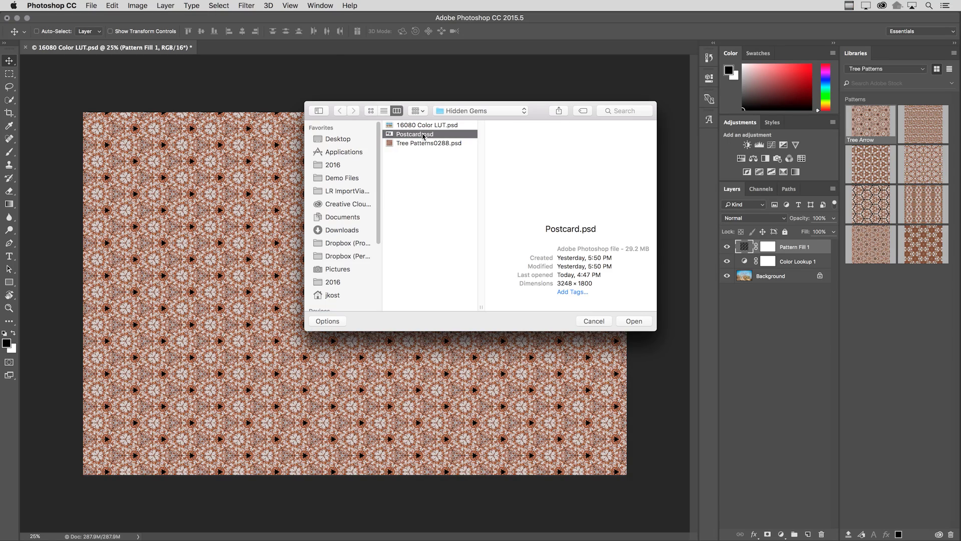
double_click(423, 134)
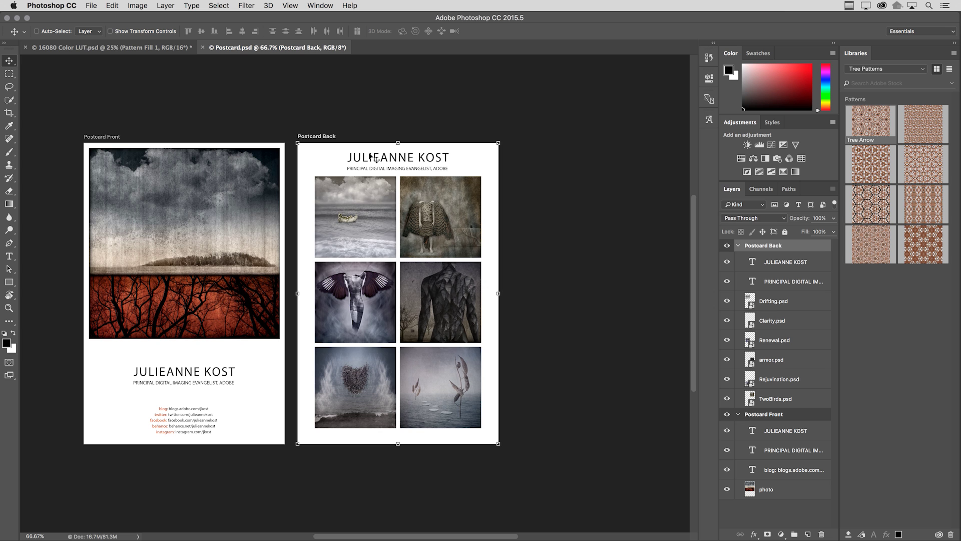
key(super+0)
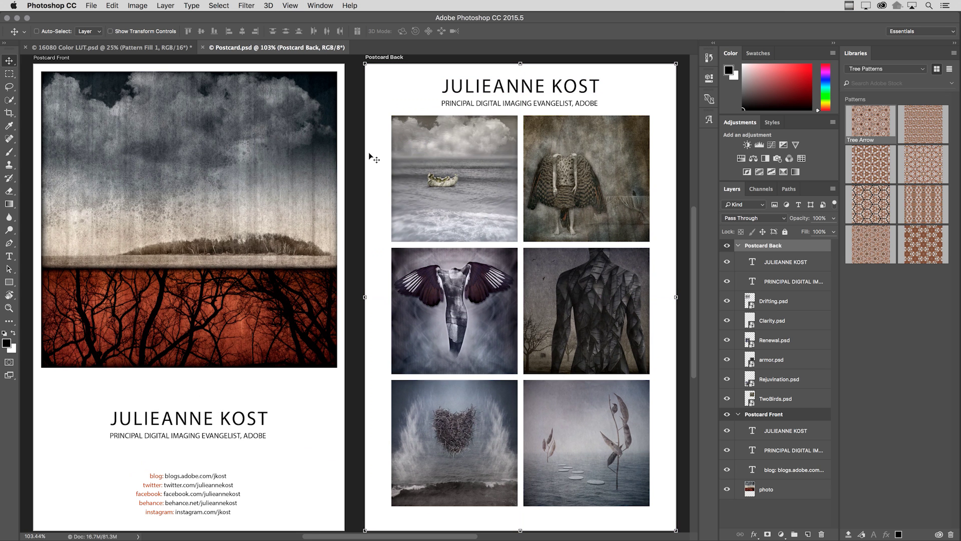
click(96, 6)
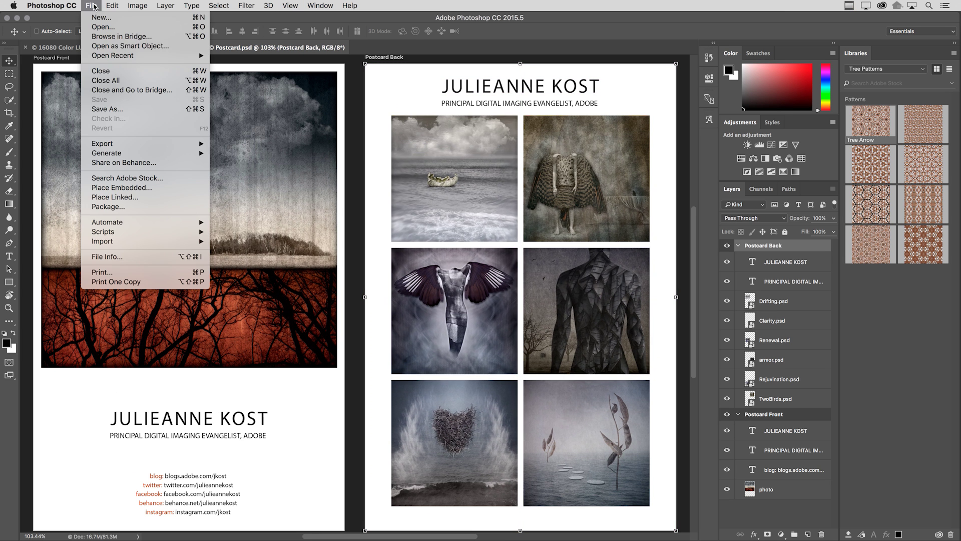
mouse_move(103, 144)
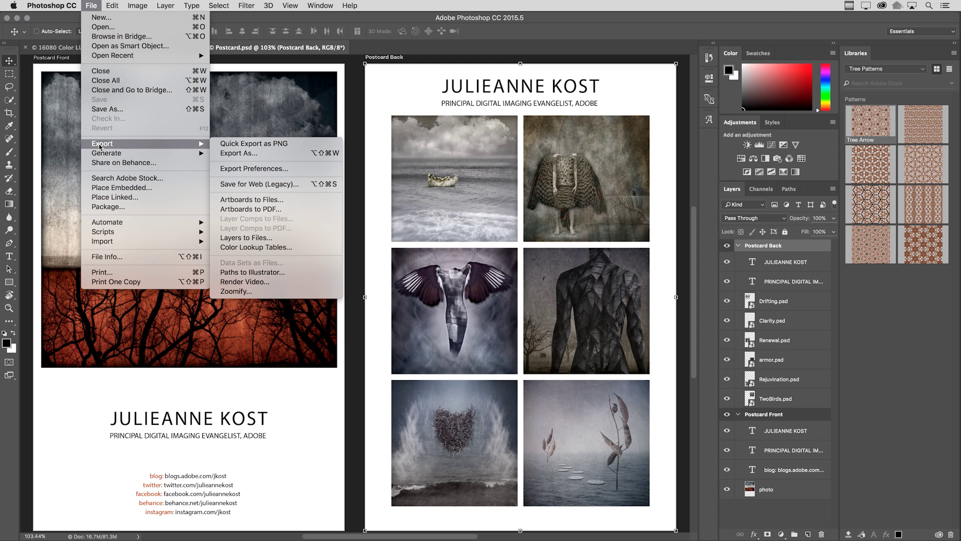
click(289, 204)
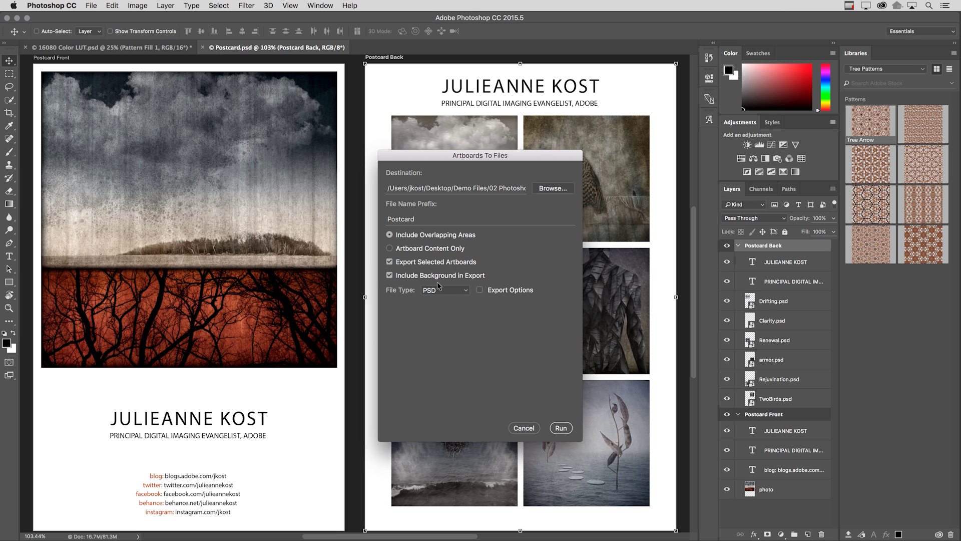
click(523, 429)
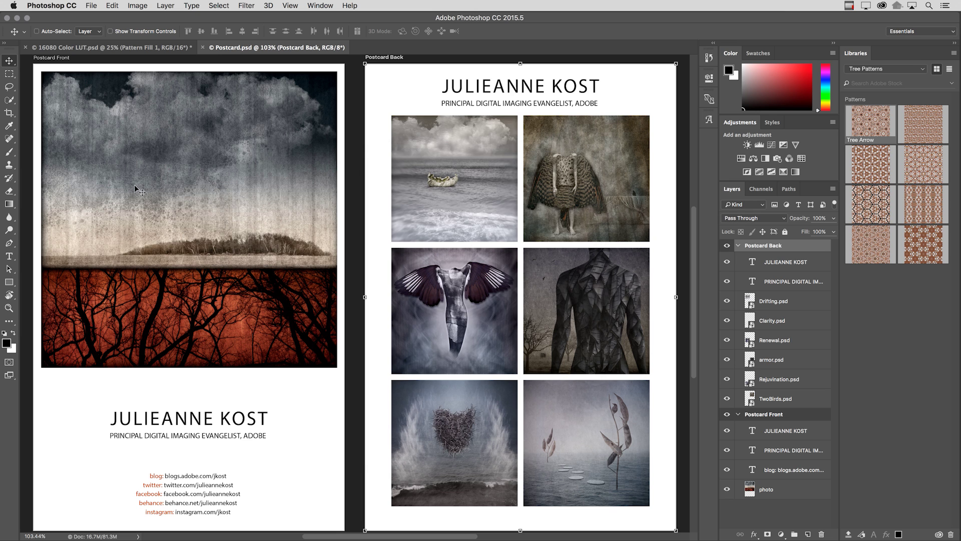
Step: Bring up the File > Export > Artboards to PDF dialog for the postcard
click(92, 6)
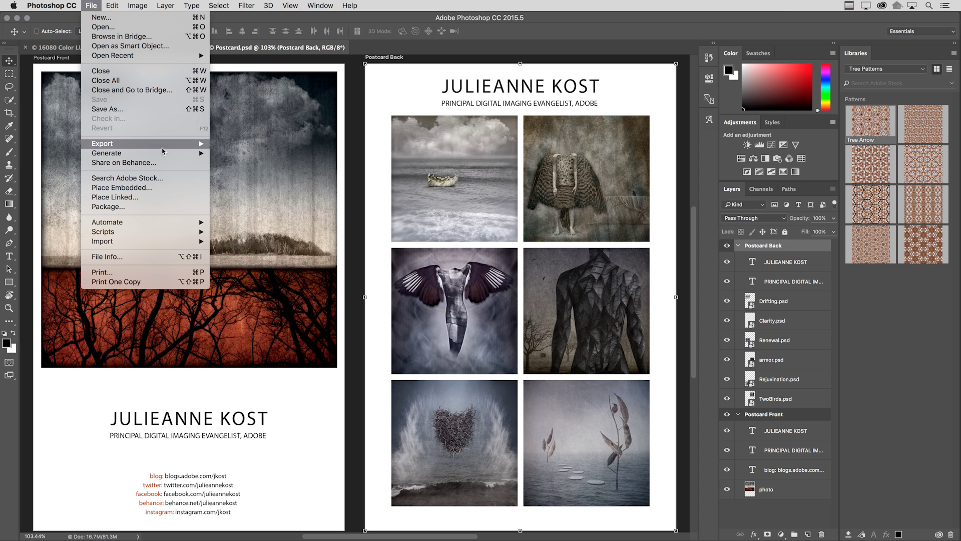
mouse_move(178, 147)
click(258, 212)
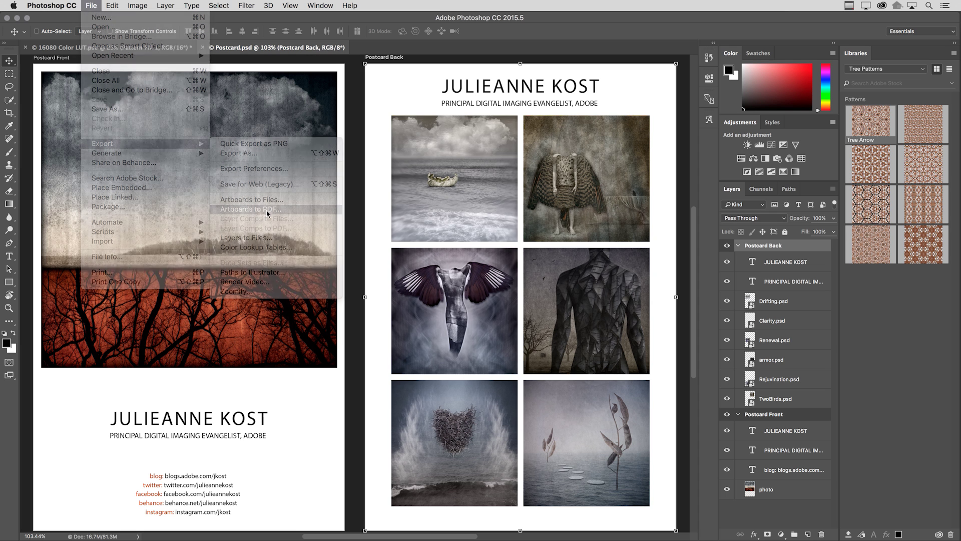